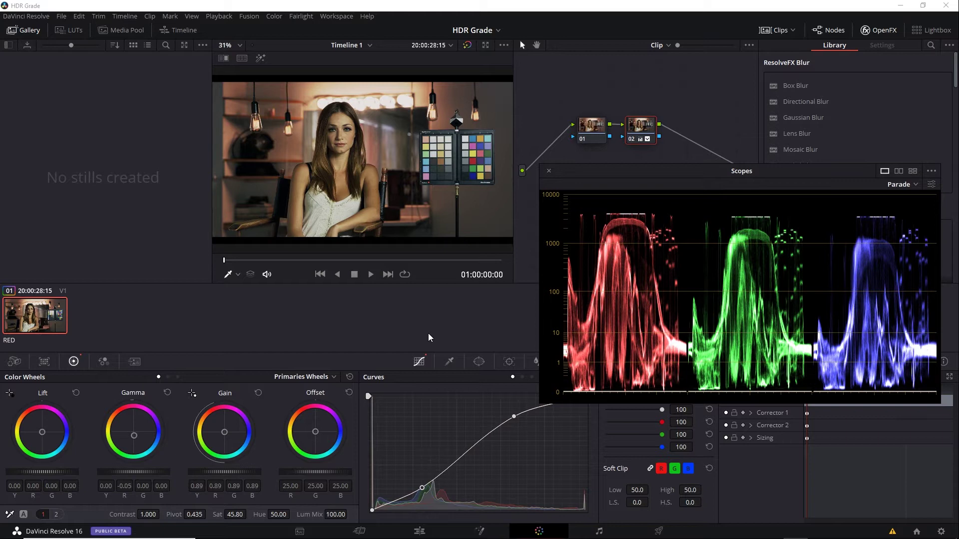
# - Close the floating Scopes window to reveal the two-node graph and curves
pyautogui.click(549, 171)
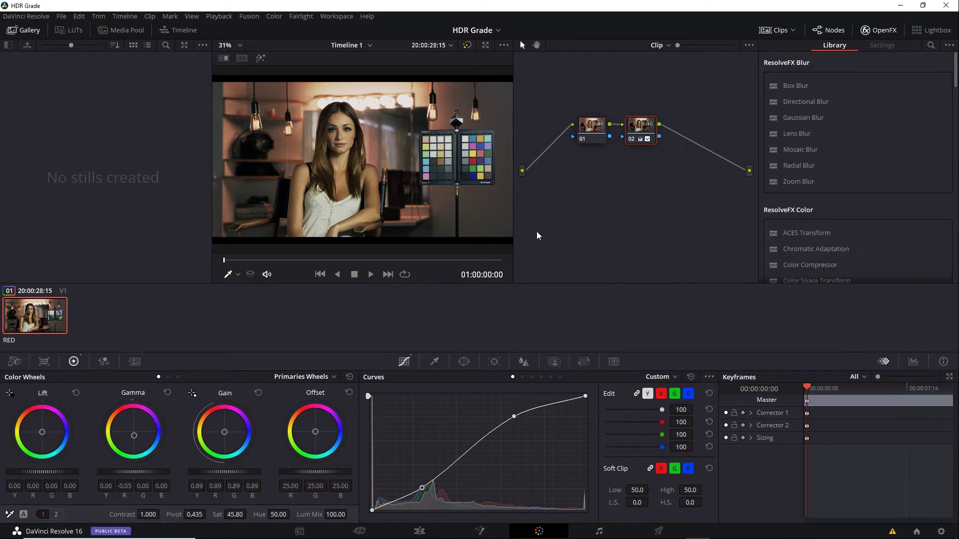
# - On the Media page, import AlexaLF-ProRes4444XQ-Woman.mov into the Master bin
pyautogui.click(305, 530)
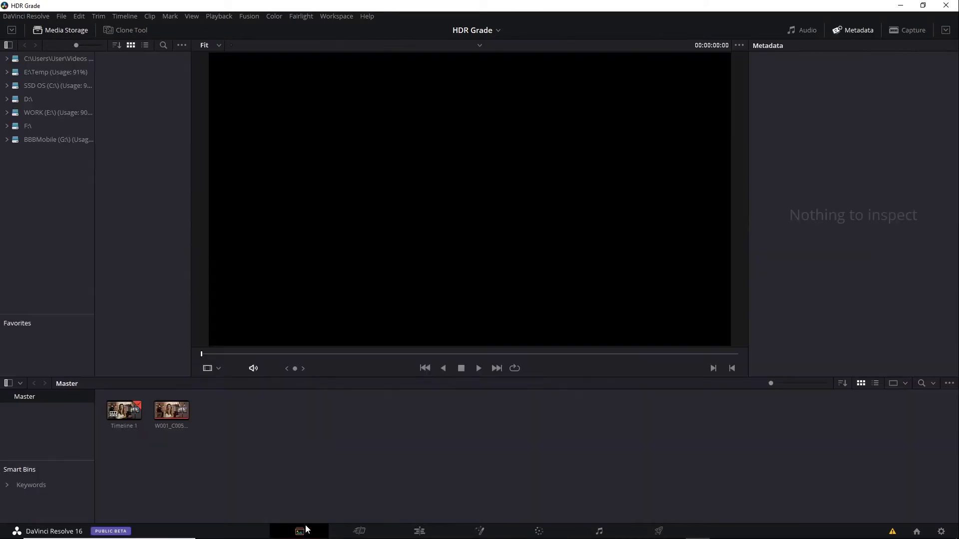
pyautogui.rightClick(225, 424)
pyautogui.click(265, 357)
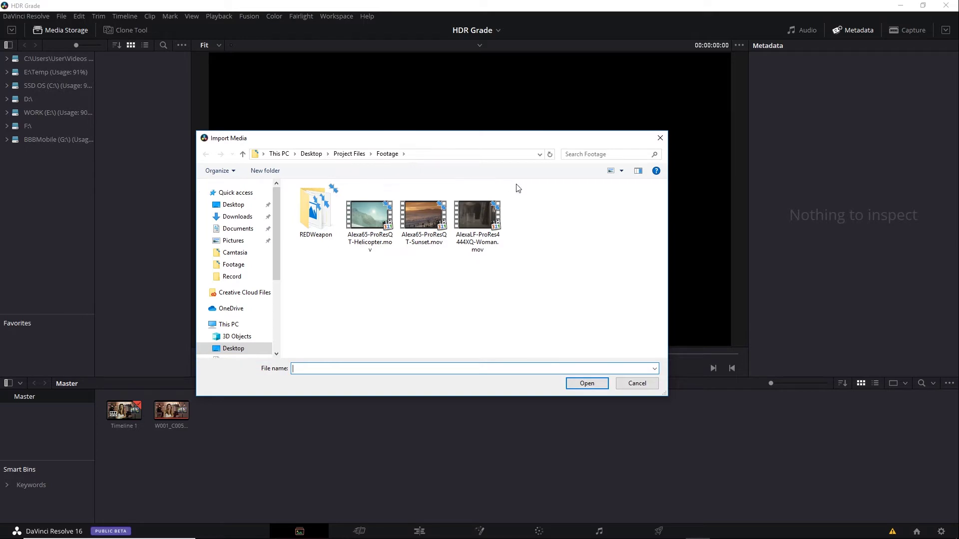
pyautogui.click(483, 215)
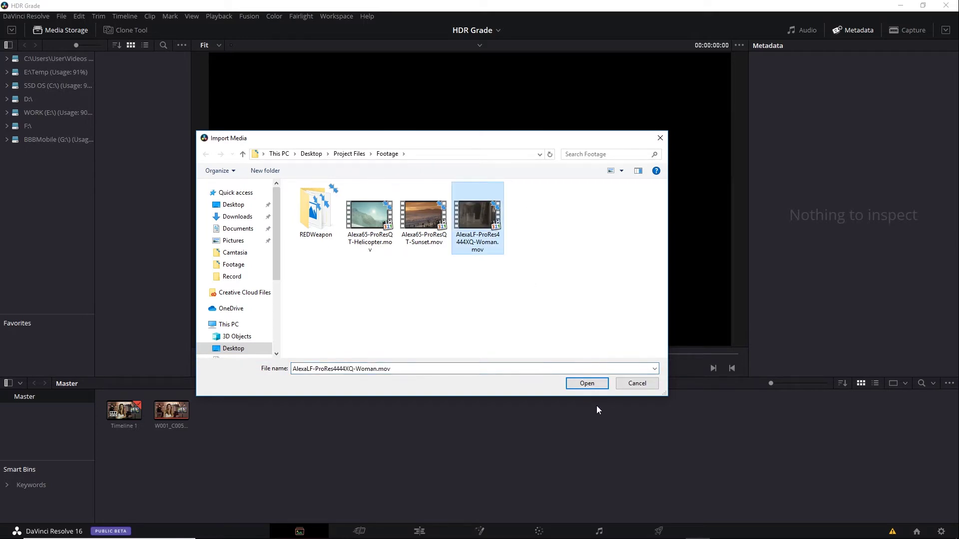
pyautogui.click(587, 384)
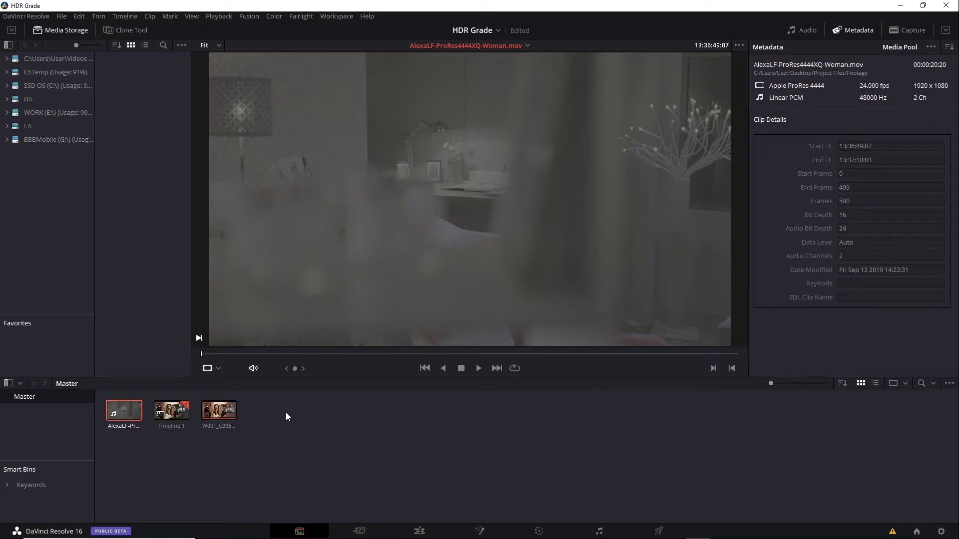
# - Assign ARRI Log C as the AlexaLF clip's input color space and scrub to the woman
pyautogui.rightClick(127, 423)
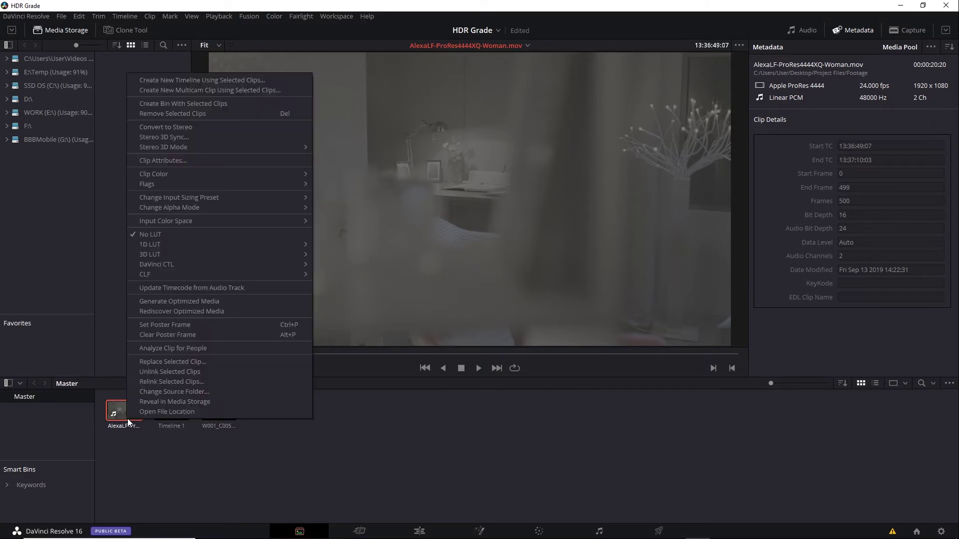
pyautogui.moveTo(191, 221)
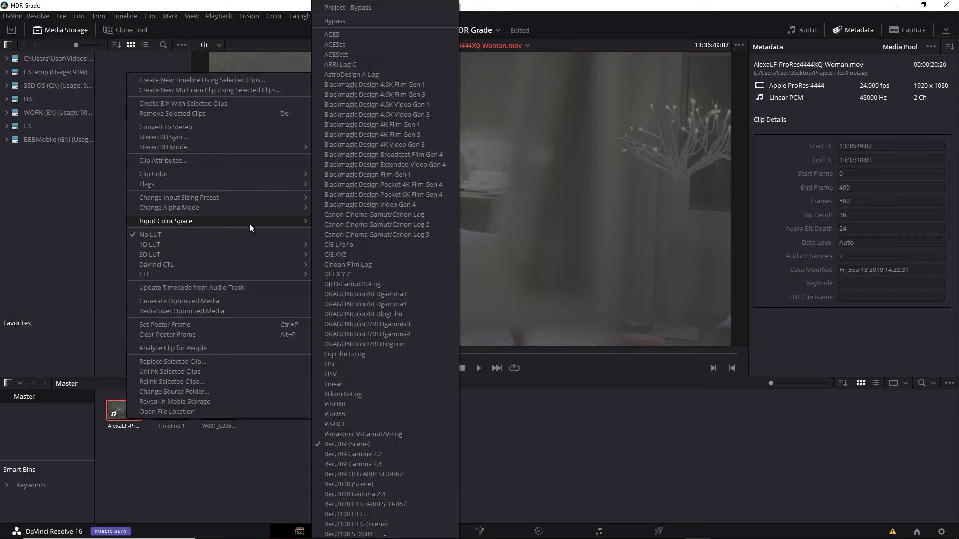
pyautogui.click(361, 65)
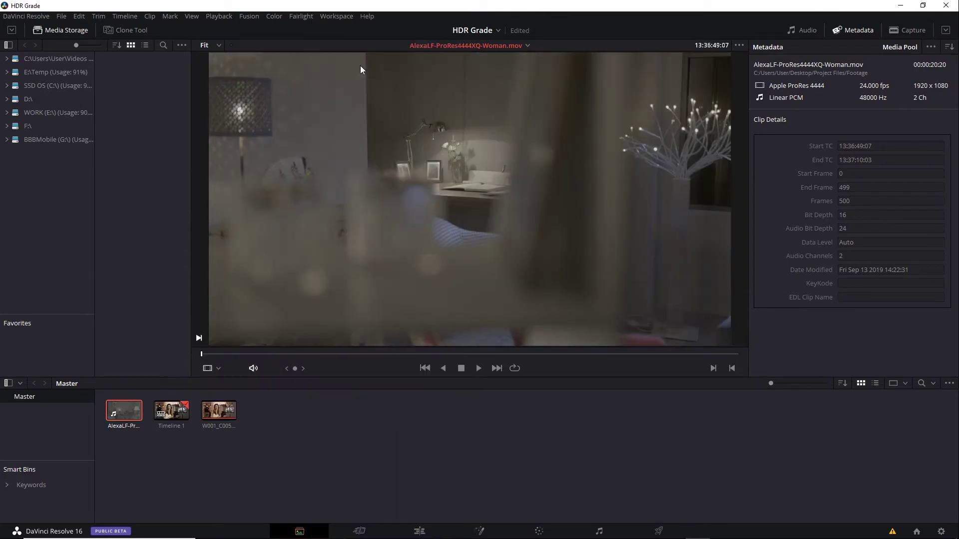
pyautogui.moveTo(383, 355); pyautogui.dragTo(399, 355)
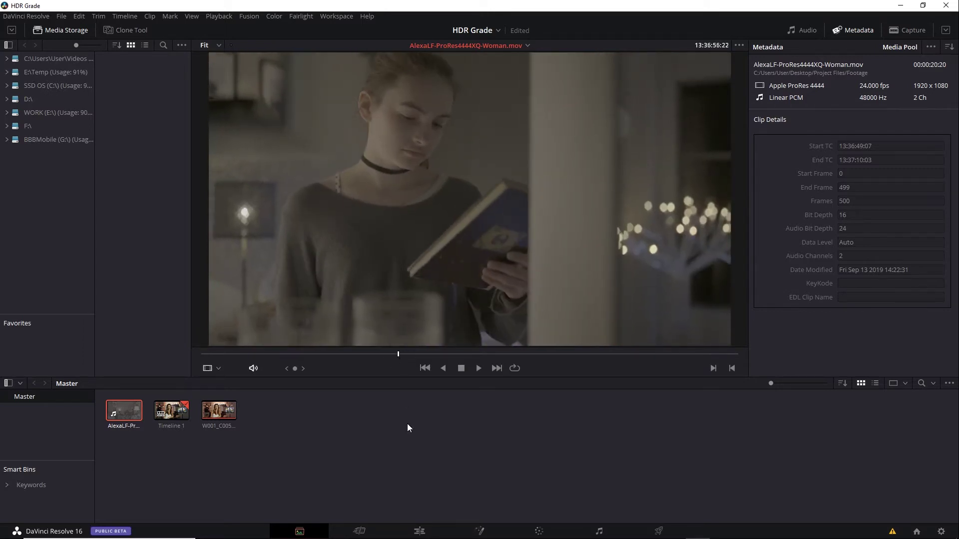
# - Append the AlexaLF clip to Timeline 1 after the first clip and park the playhead on it
pyautogui.click(420, 532)
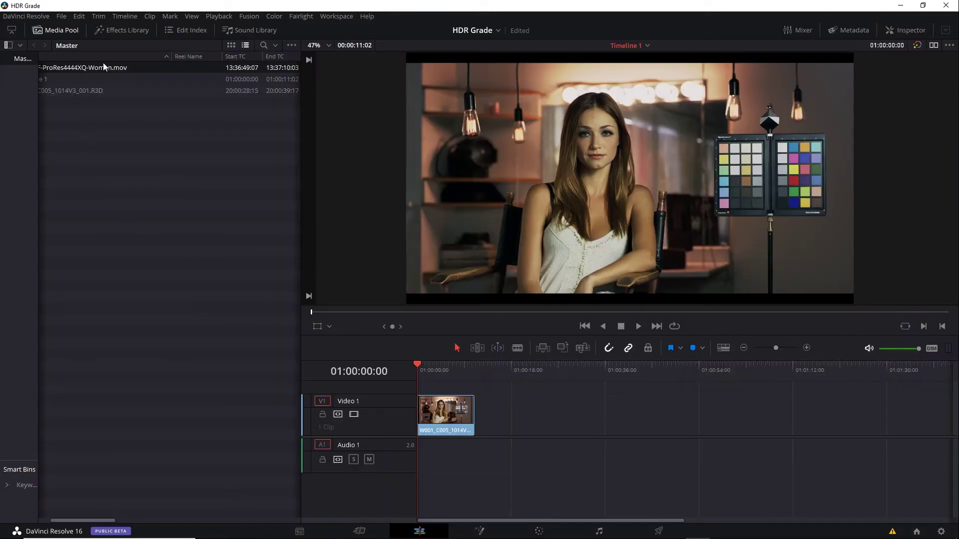
pyautogui.moveTo(103, 62); pyautogui.dragTo(478, 433)
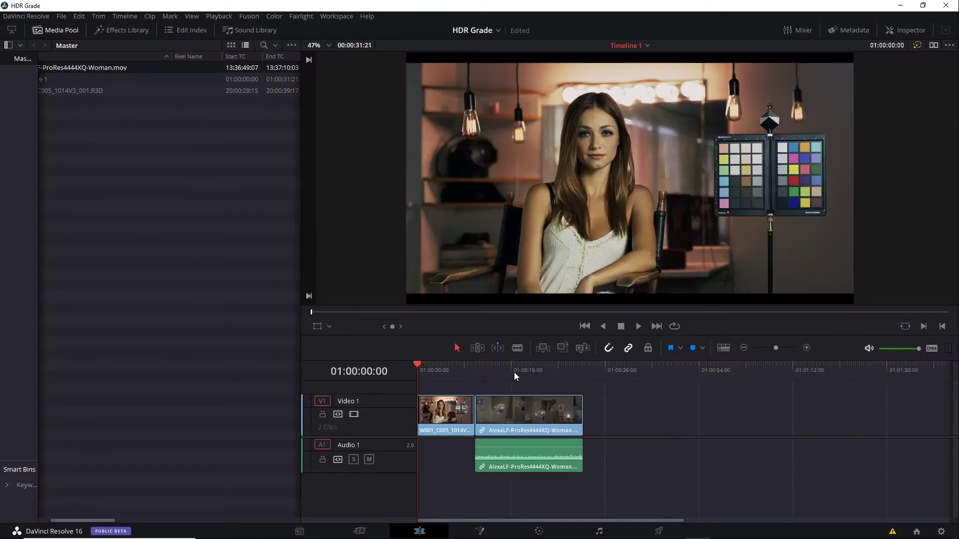
pyautogui.moveTo(514, 373)
pyautogui.mouseDown()
pyautogui.moveTo(500, 367)
pyautogui.moveTo(513, 364)
pyautogui.mouseUp()
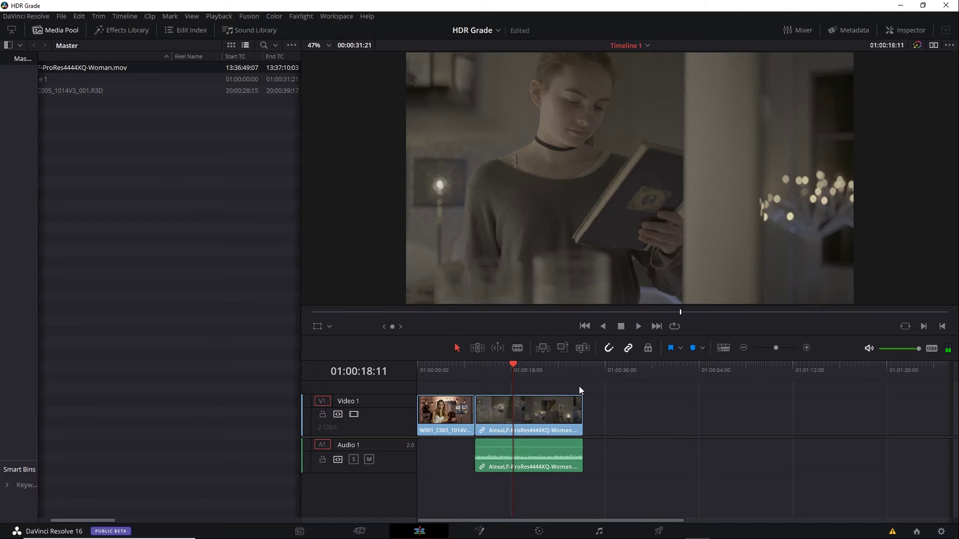
# - On the Color page, add serial node 02 and set it to HDR Mode
pyautogui.click(539, 532)
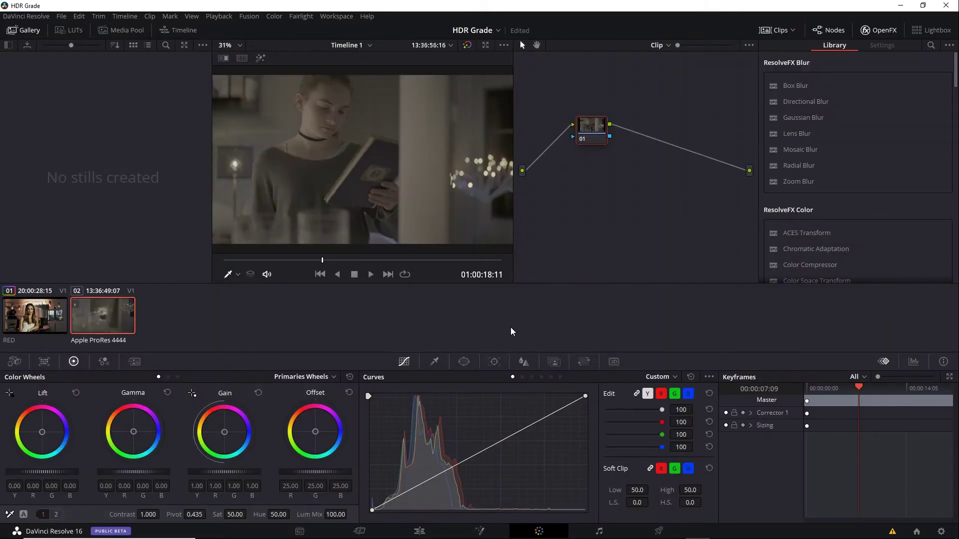
pyautogui.hotkey('alt', 's')
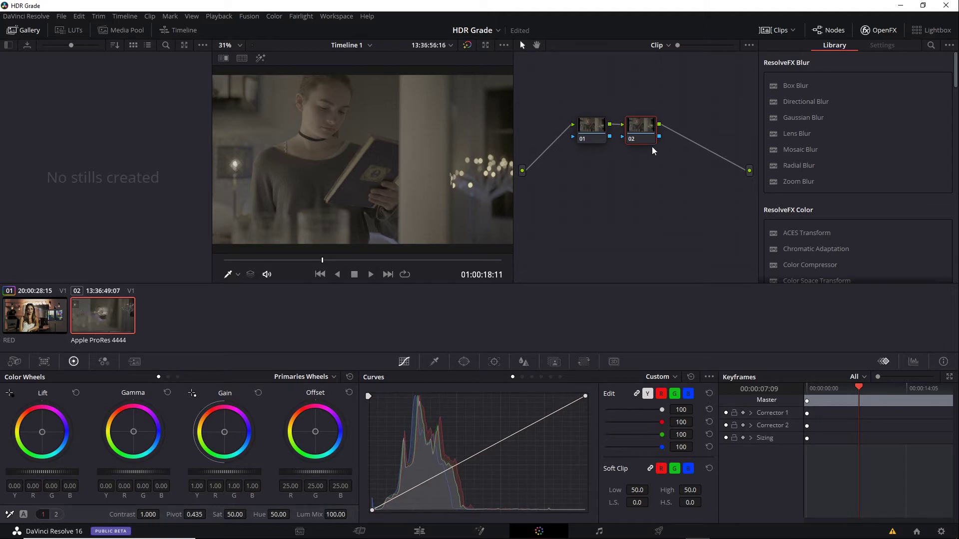
pyautogui.rightClick(646, 137)
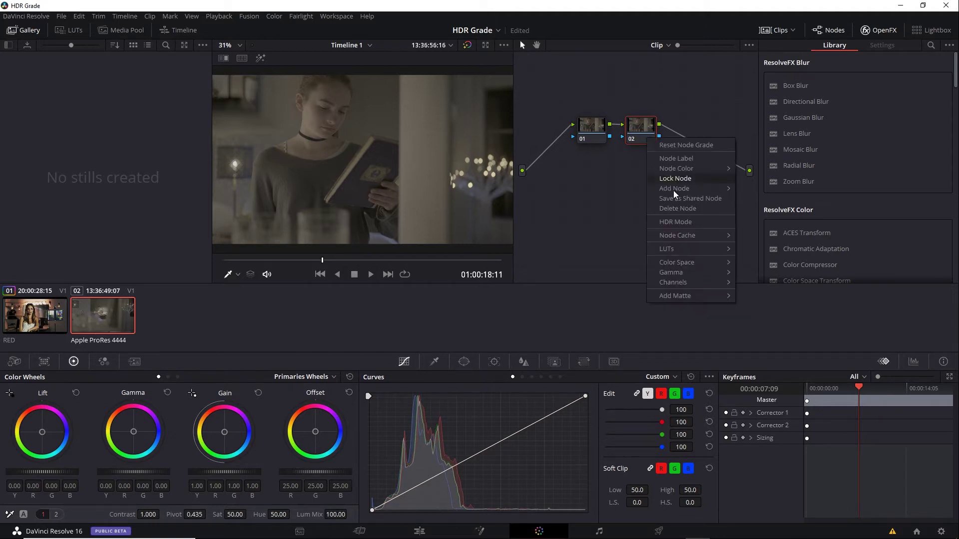
pyautogui.click(697, 223)
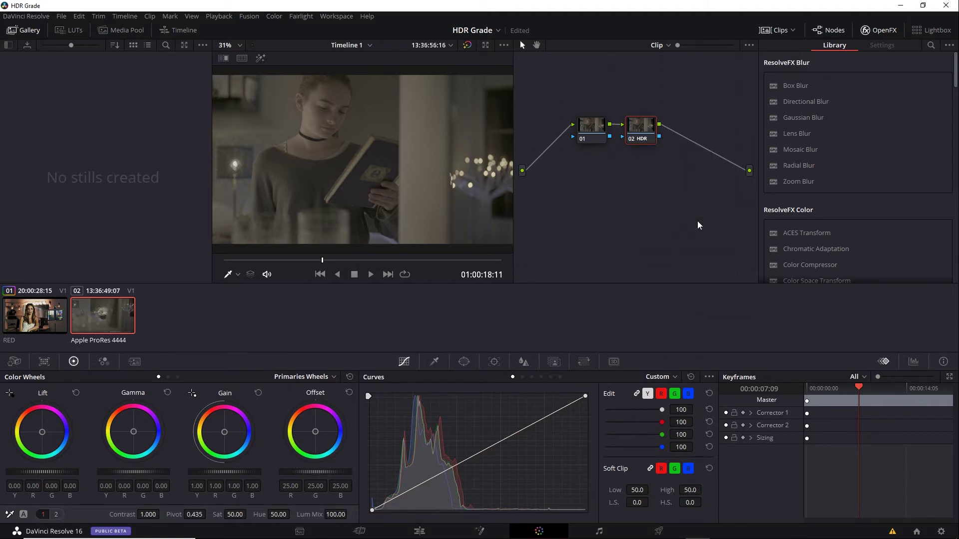
# - Show the Parade scope in a larger floating window
pyautogui.click(914, 363)
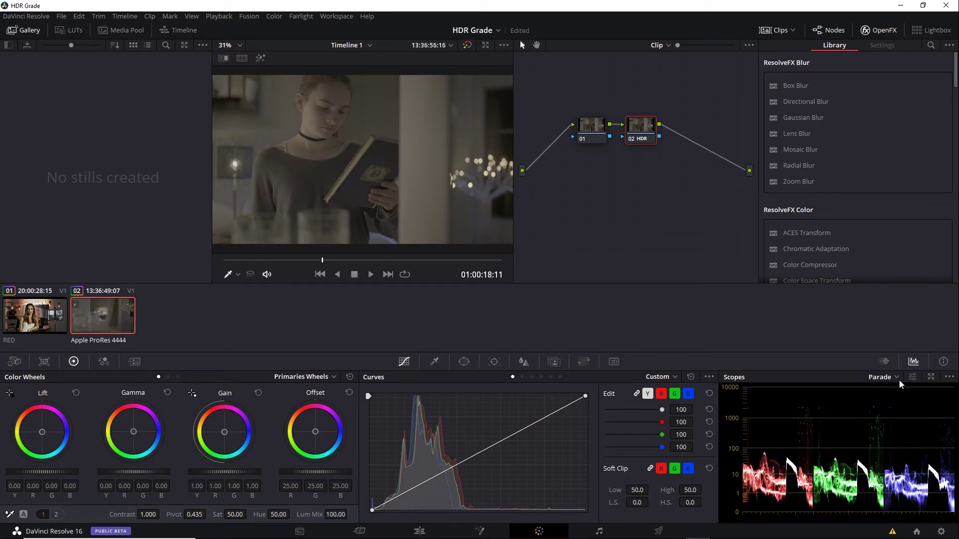
pyautogui.click(931, 379)
pyautogui.moveTo(679, 169); pyautogui.dragTo(683, 163)
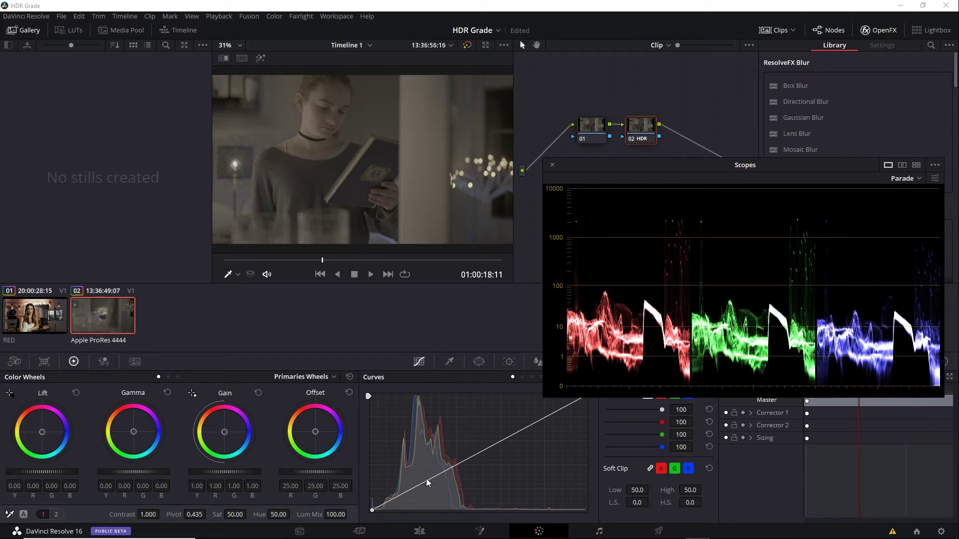
# - Build an S-contrast curve and set gamma to -0.06 and gain to 1.68
pyautogui.moveTo(426, 480); pyautogui.dragTo(430, 495)
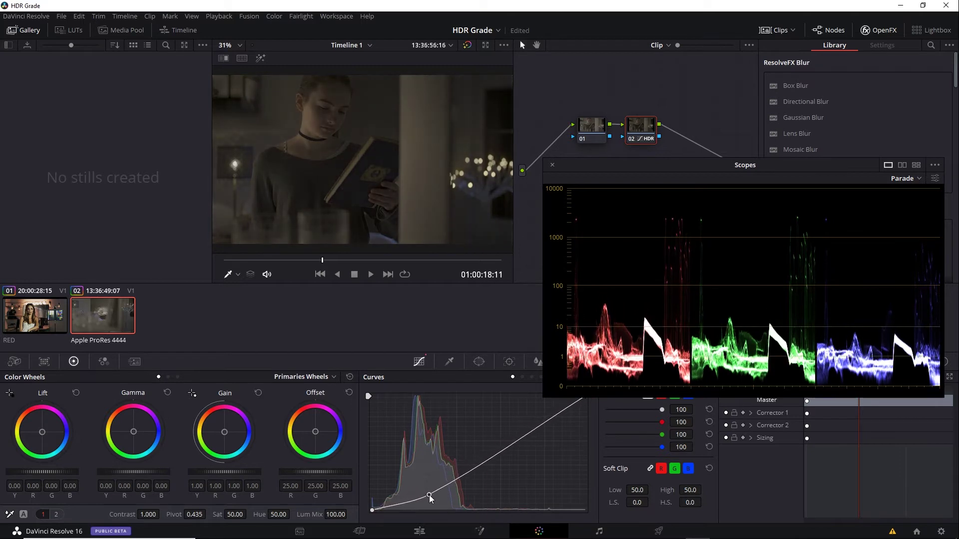
pyautogui.moveTo(520, 435); pyautogui.dragTo(519, 414)
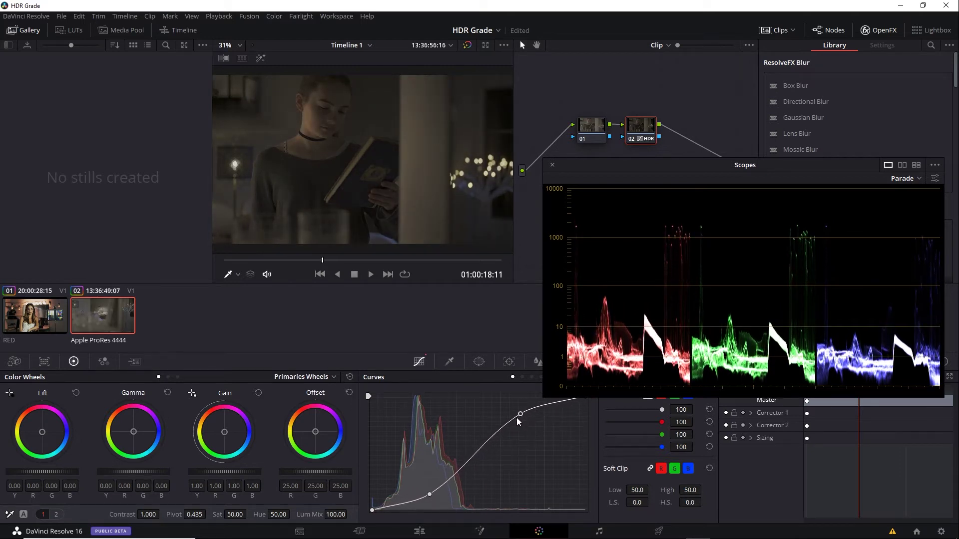
pyautogui.moveTo(433, 495); pyautogui.dragTo(433, 486)
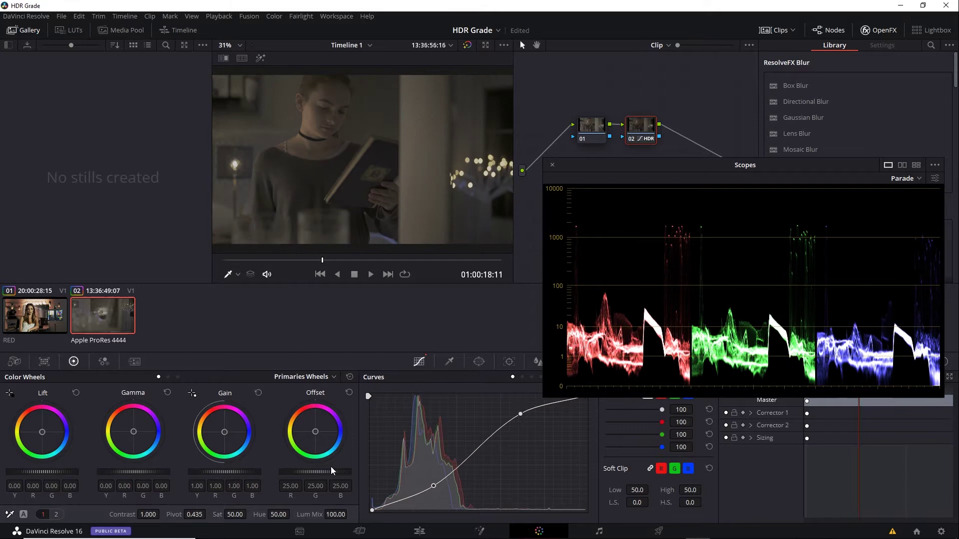
pyautogui.moveTo(133, 473); pyautogui.dragTo(126, 474)
pyautogui.moveTo(222, 471); pyautogui.dragTo(241, 471)
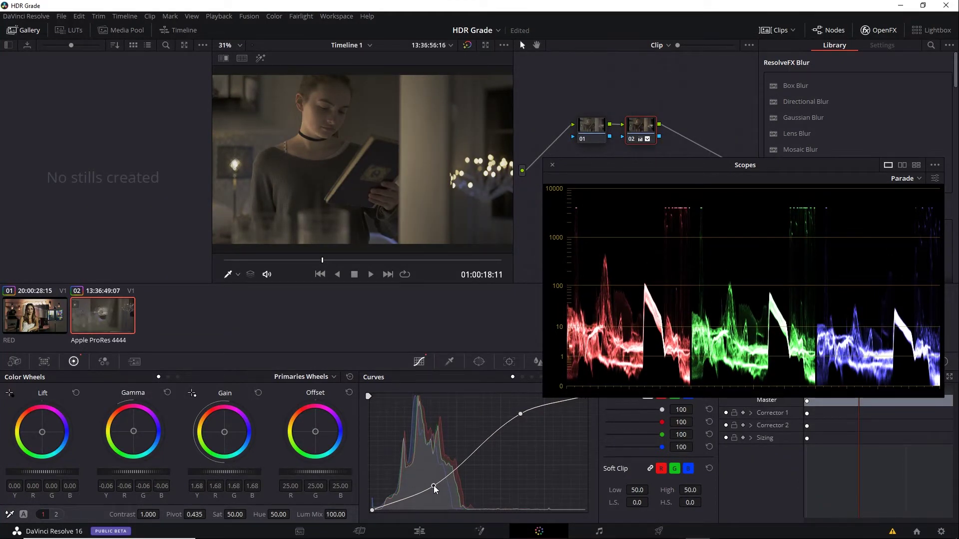
# - Nudge the shadow point, add a highlight roll-off point, and raise saturation to 58.80
pyautogui.moveTo(433, 485); pyautogui.dragTo(430, 491)
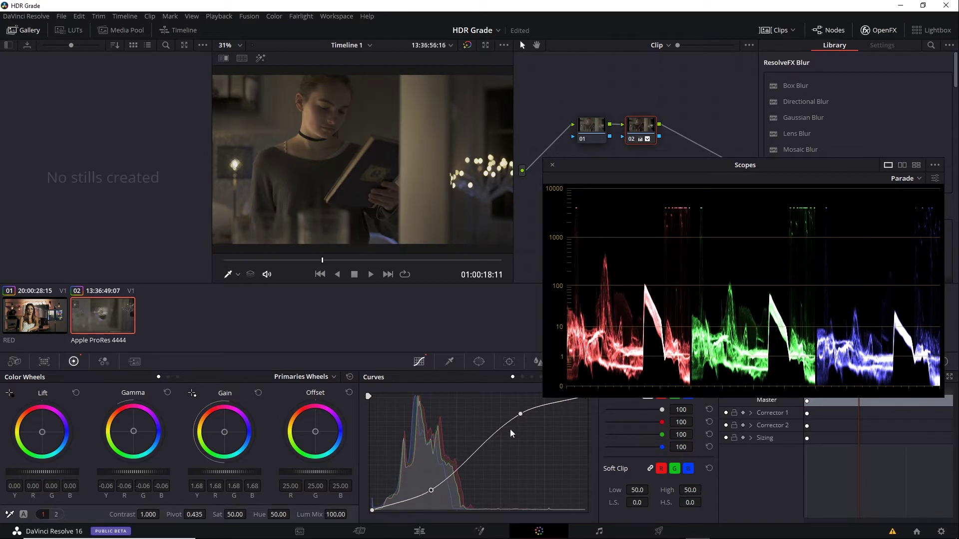
pyautogui.click(520, 411)
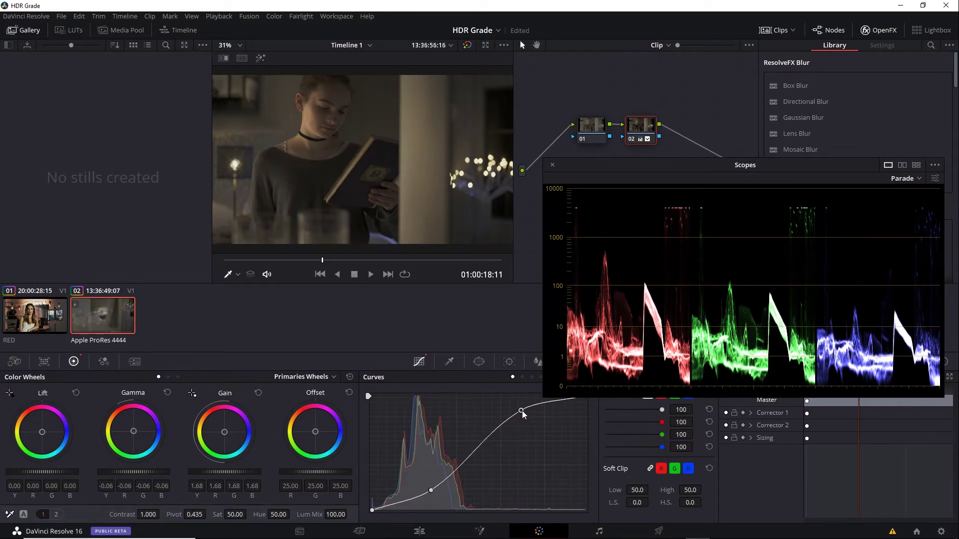
pyautogui.moveTo(234, 514); pyautogui.dragTo(249, 515)
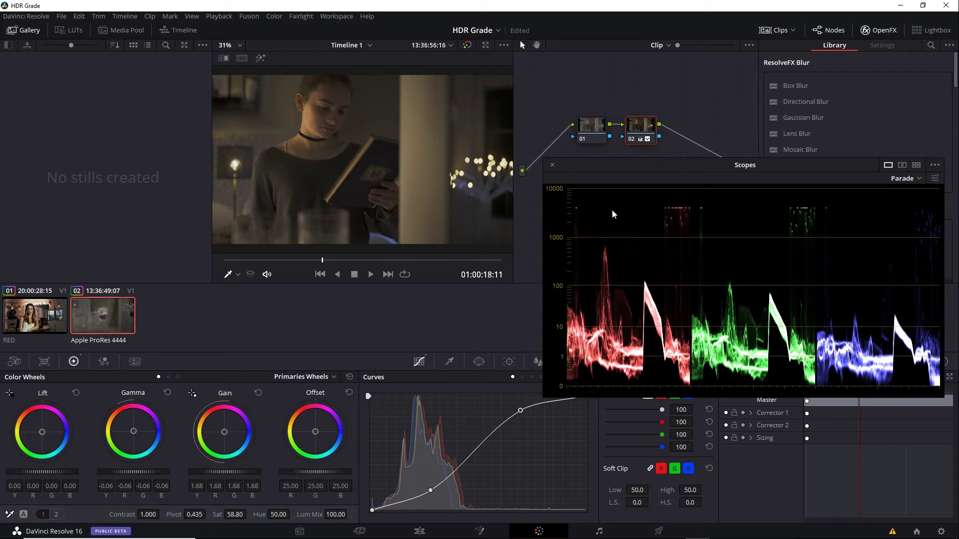
# - Change the project's output color space to ST2084 1000 nit and save
pyautogui.click(941, 532)
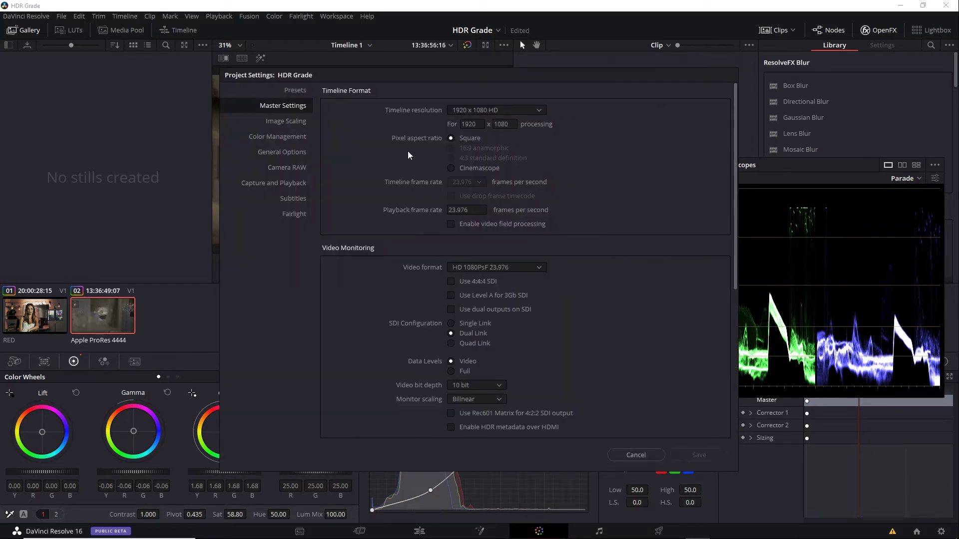
pyautogui.click(274, 136)
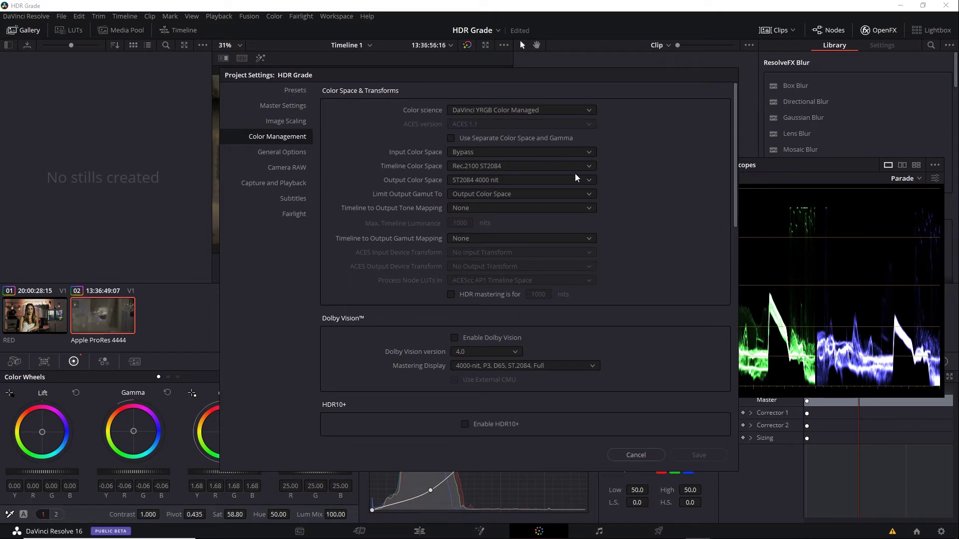
pyautogui.click(587, 178)
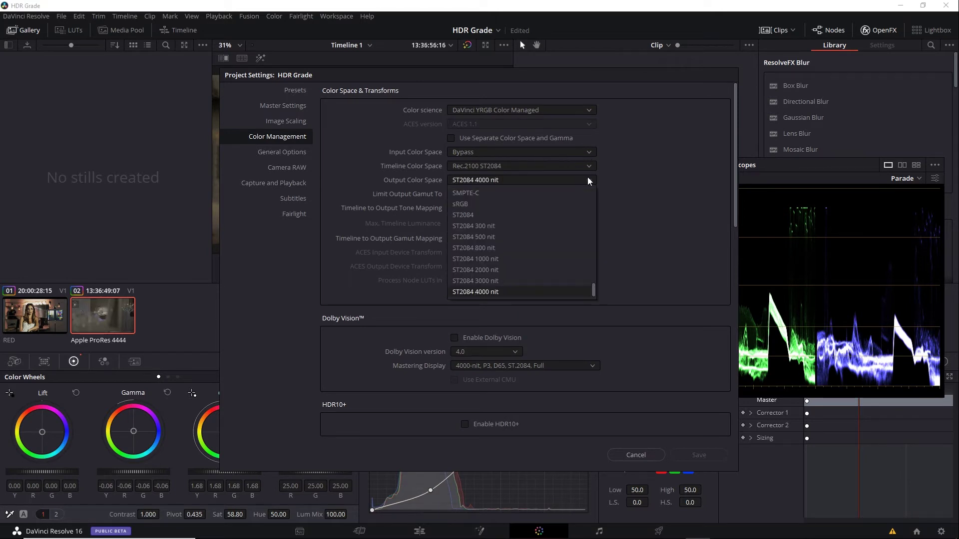
pyautogui.click(523, 257)
pyautogui.click(685, 454)
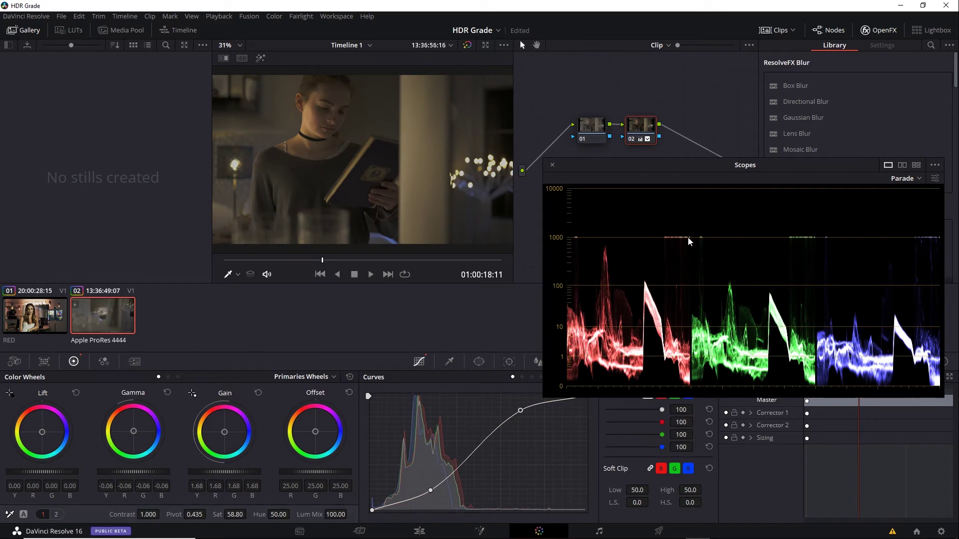
# - Compare on clip 01, restore output color space to ST2084 4000 nit, then reselect clip 02
pyautogui.click(45, 319)
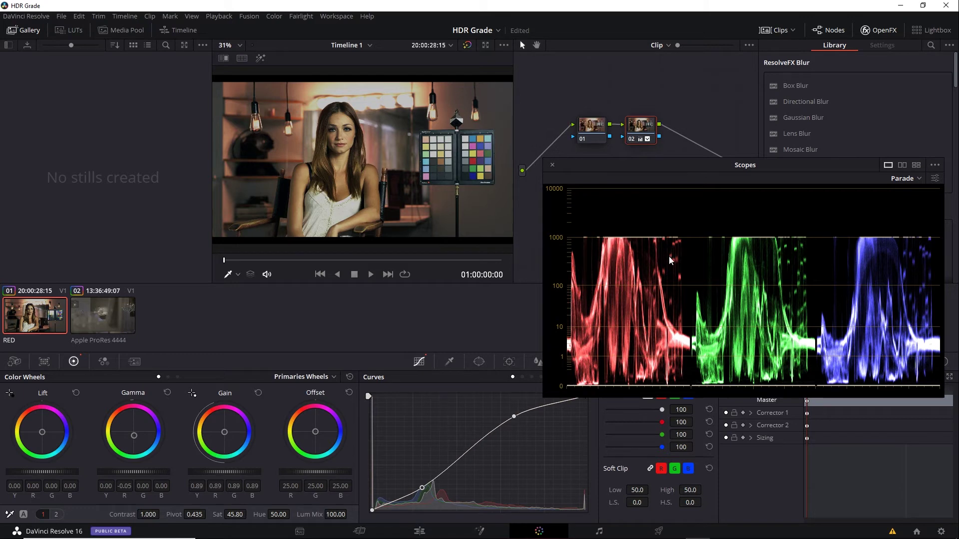
pyautogui.click(941, 532)
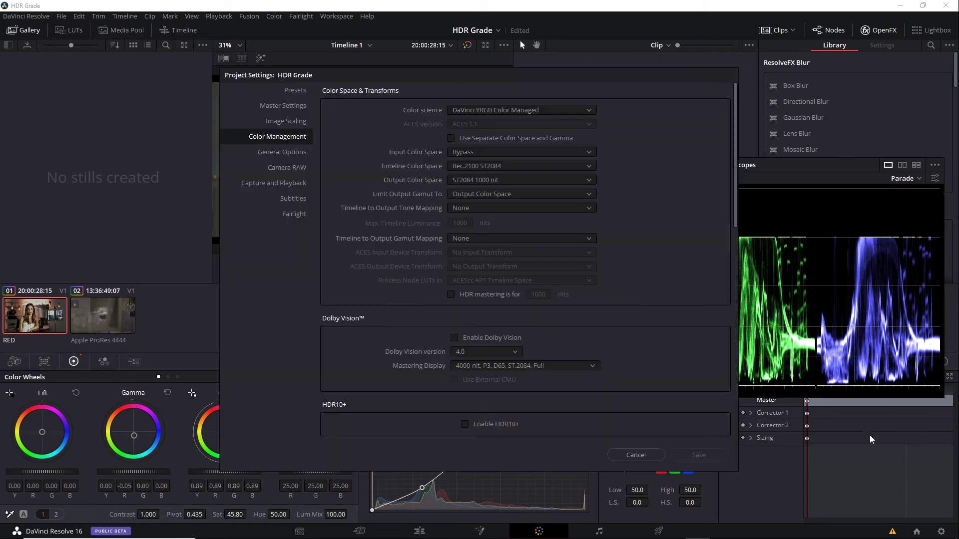
pyautogui.click(592, 180)
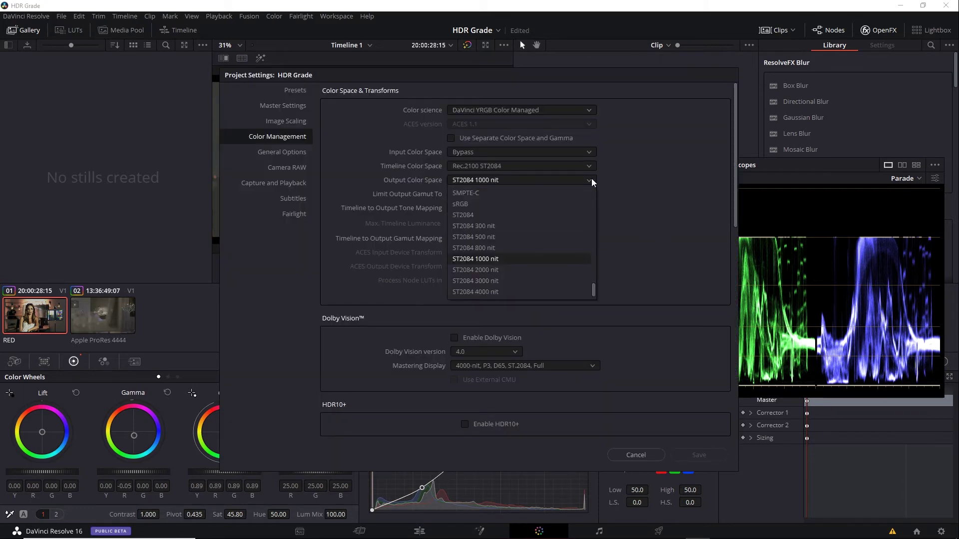
pyautogui.click(552, 292)
pyautogui.click(699, 455)
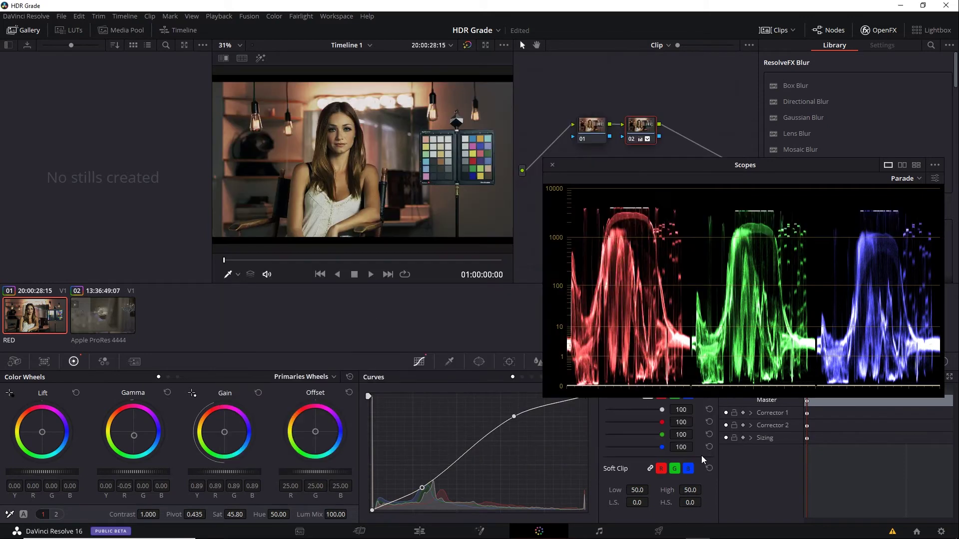
pyautogui.click(108, 316)
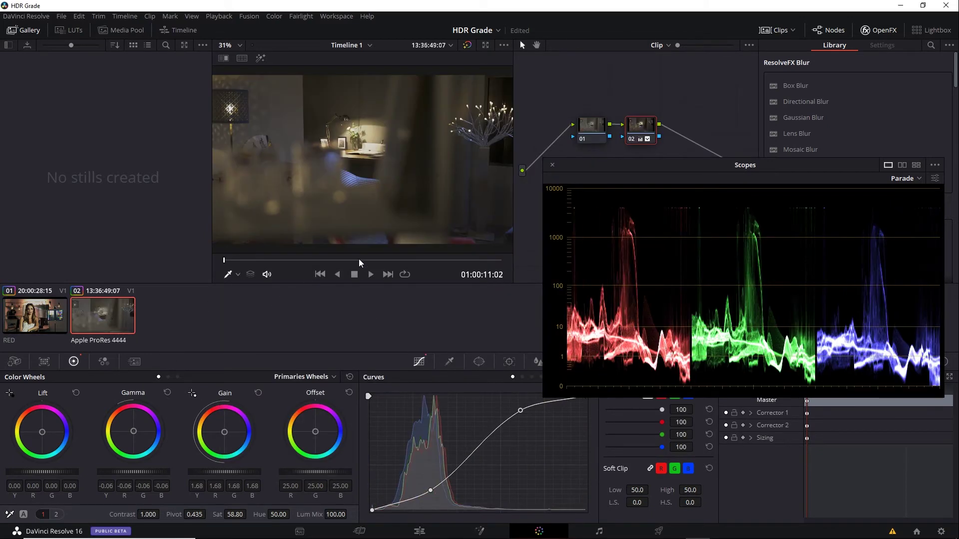
# - On the sofa shot, raise gain to 1.98, lower gamma to -0.07 and deepen curve shadows
pyautogui.moveTo(358, 259); pyautogui.dragTo(458, 262)
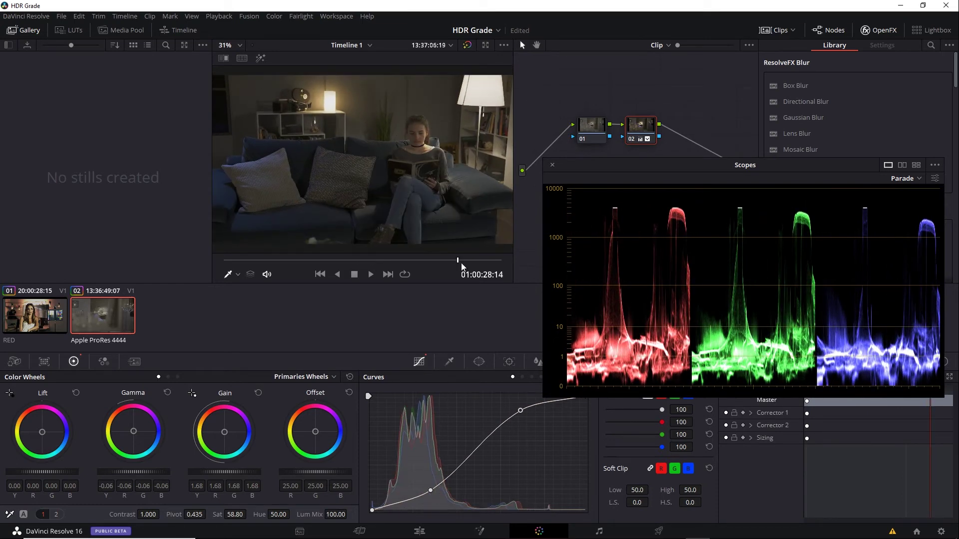
pyautogui.moveTo(430, 490); pyautogui.dragTo(429, 494)
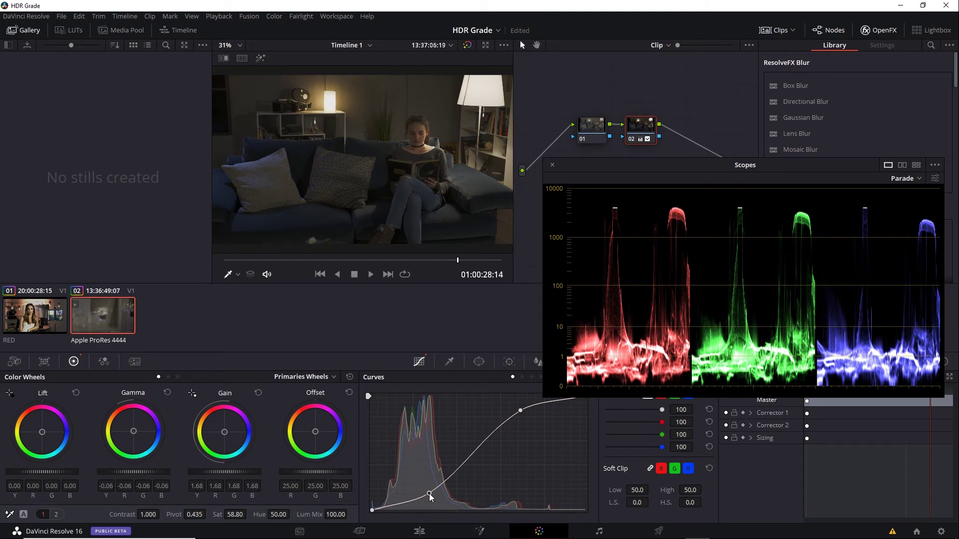
pyautogui.moveTo(218, 473); pyautogui.dragTo(239, 474)
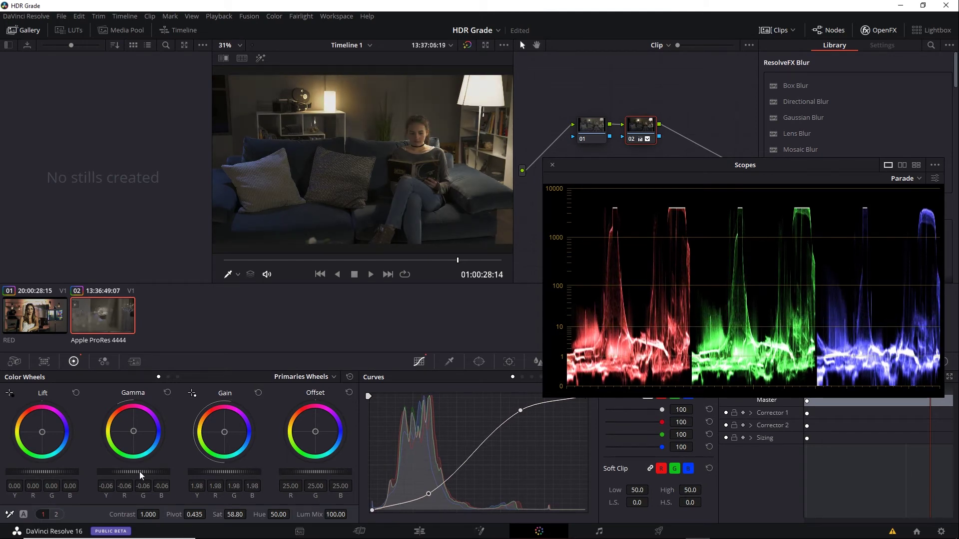
pyautogui.moveTo(140, 472); pyautogui.dragTo(136, 472)
pyautogui.moveTo(428, 493); pyautogui.dragTo(423, 495)
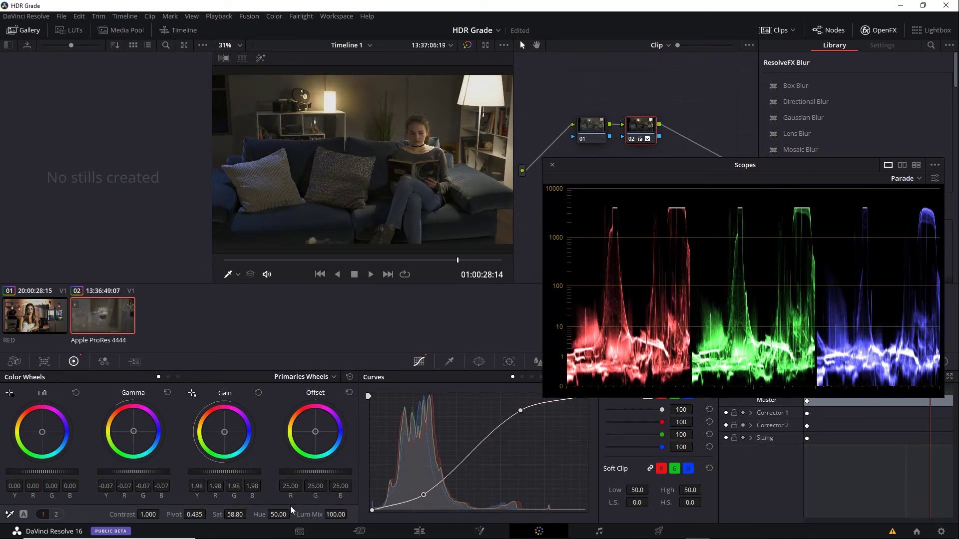
# - Boost saturation to 69.60 and adjust the curve's highlight point
pyautogui.moveTo(235, 515); pyautogui.dragTo(244, 515)
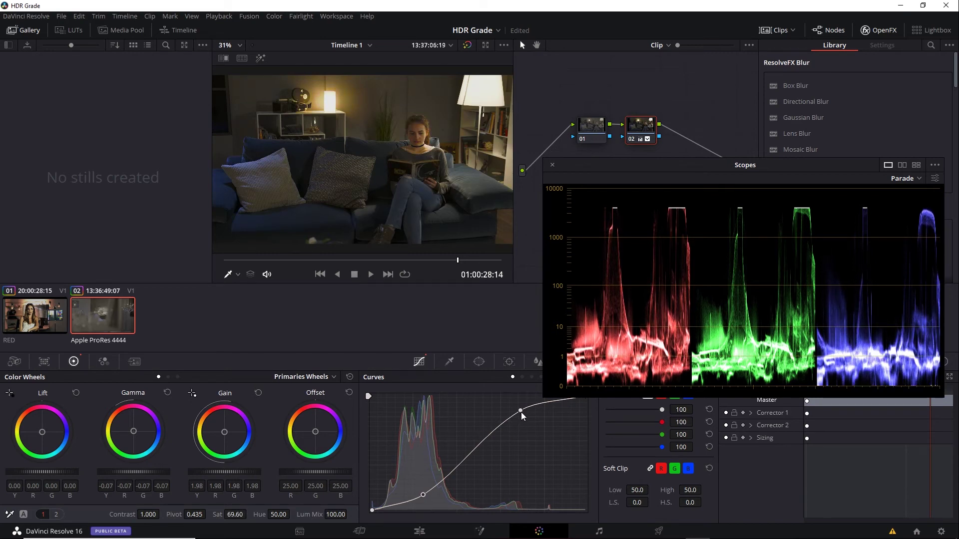
pyautogui.moveTo(520, 411); pyautogui.dragTo(523, 413)
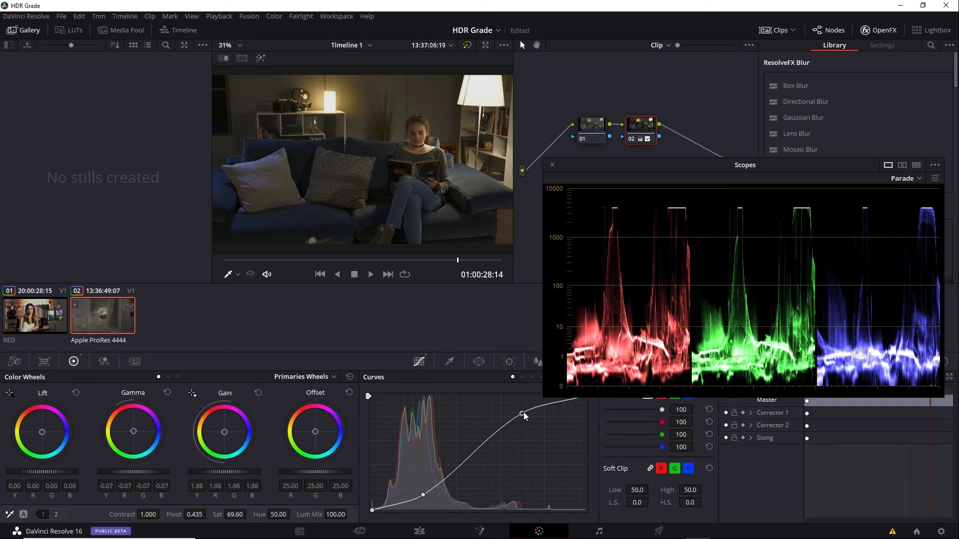
pyautogui.click(326, 377)
# - Switch to Log wheels, pull Highlight to -0.07, and fine-tune both curve points, lowering the upper one
pyautogui.click(313, 412)
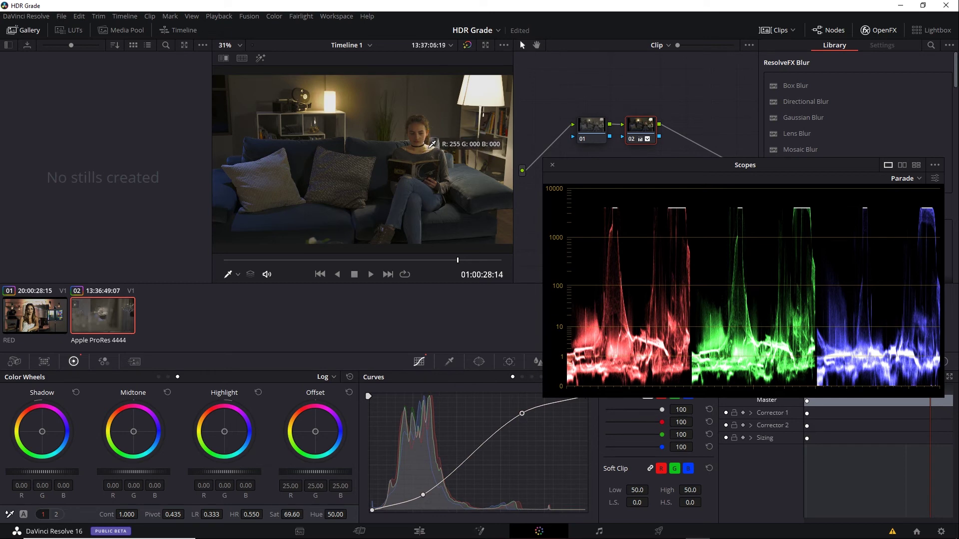
pyautogui.moveTo(235, 471)
pyautogui.mouseDown()
pyautogui.moveTo(220, 471)
pyautogui.moveTo(241, 472)
pyautogui.mouseUp()
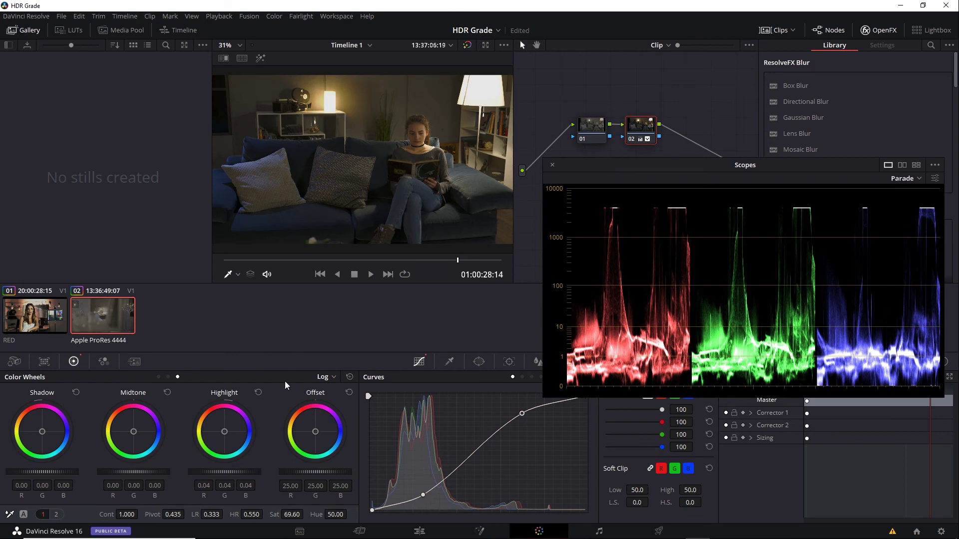
pyautogui.moveTo(232, 471); pyautogui.dragTo(211, 472)
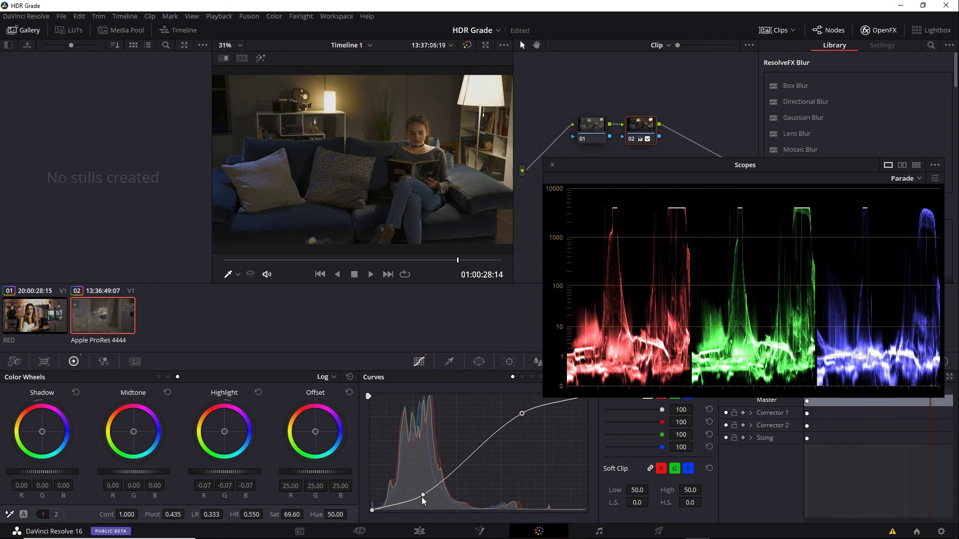
pyautogui.moveTo(422, 496); pyautogui.dragTo(422, 495)
pyautogui.moveTo(520, 414)
pyautogui.mouseDown()
pyautogui.moveTo(529, 448)
pyautogui.moveTo(529, 420)
pyautogui.mouseUp()
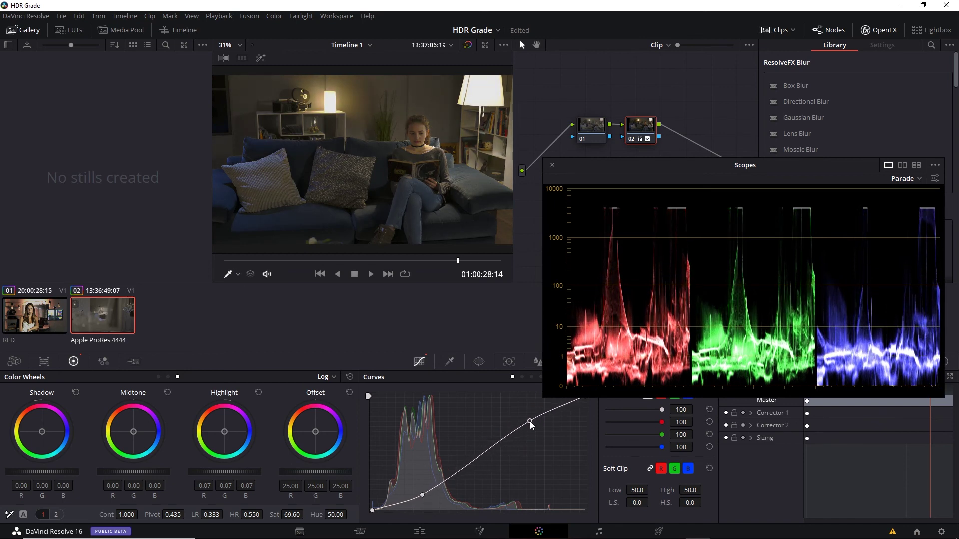